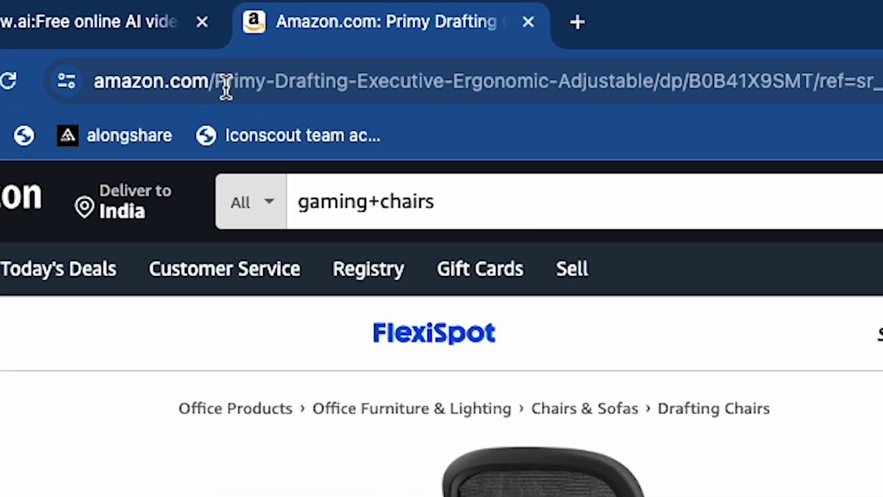
- Copy the Amazon office chair listing URL into TopView's product link field and create a video
right_click(225, 87)
left_click(365, 368)
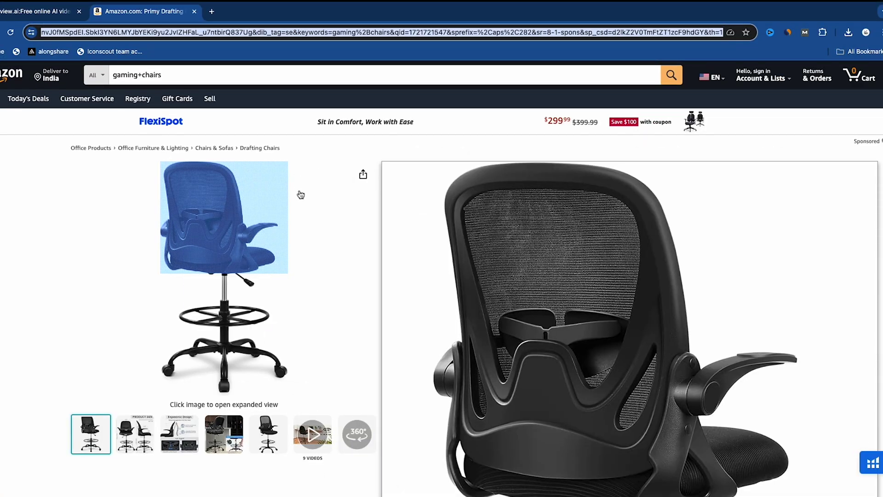
left_click(37, 11)
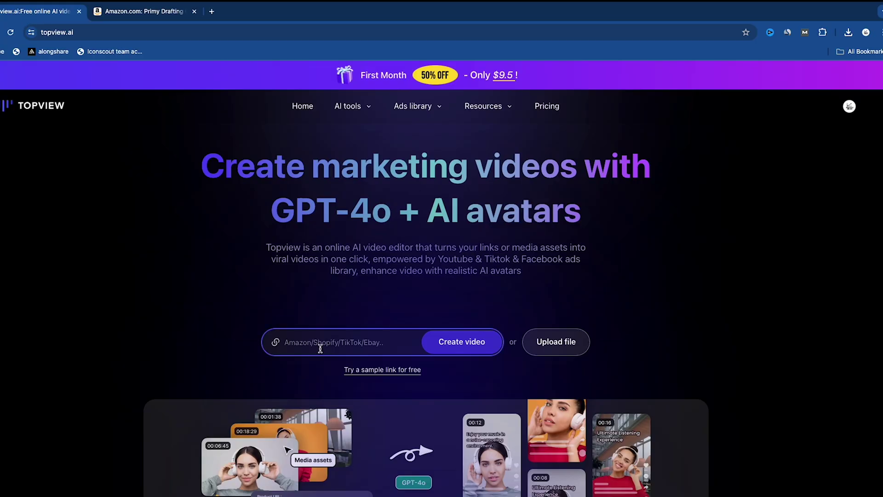
right_click(312, 344)
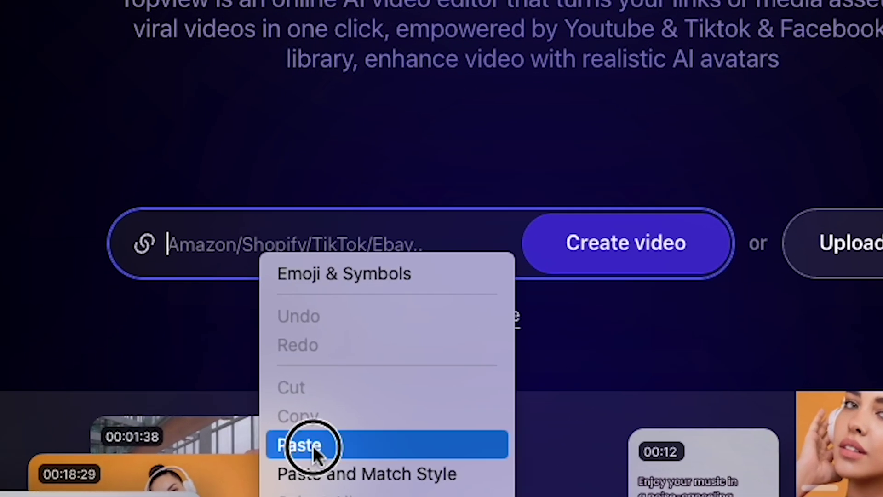
left_click(313, 445)
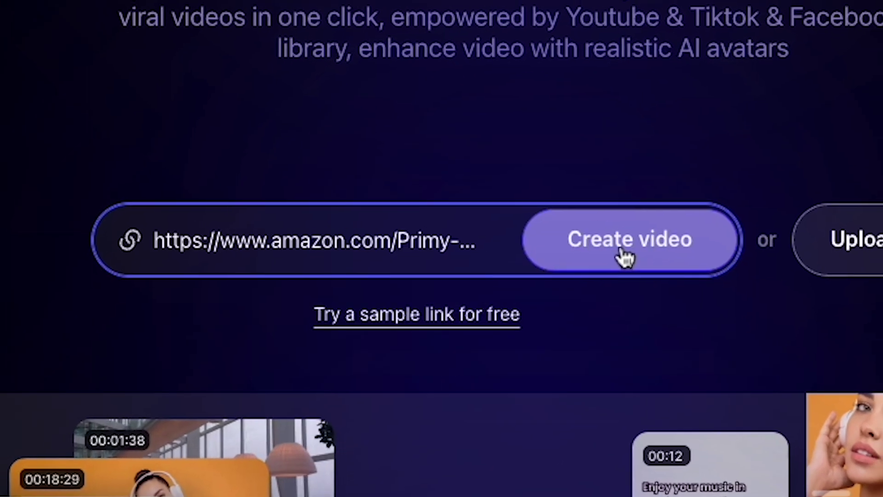
left_click(616, 251)
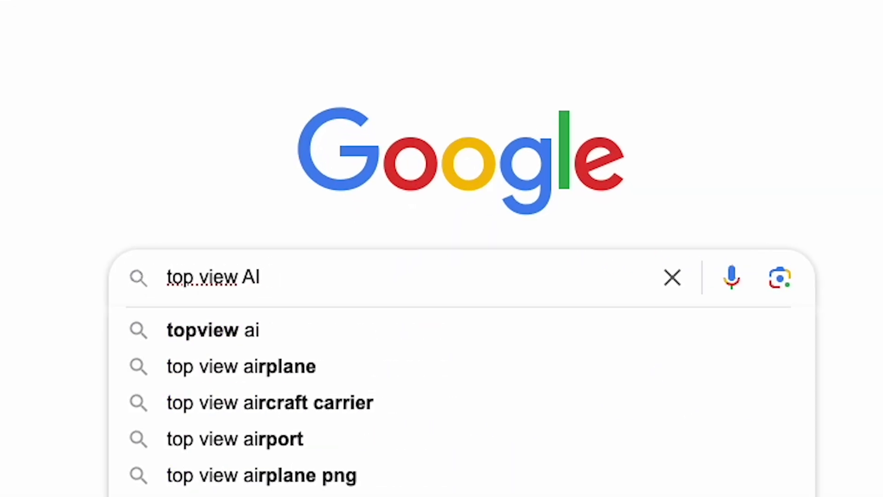
- Search Google for 'top view AI' and open the Topview.ai result
key("Return")
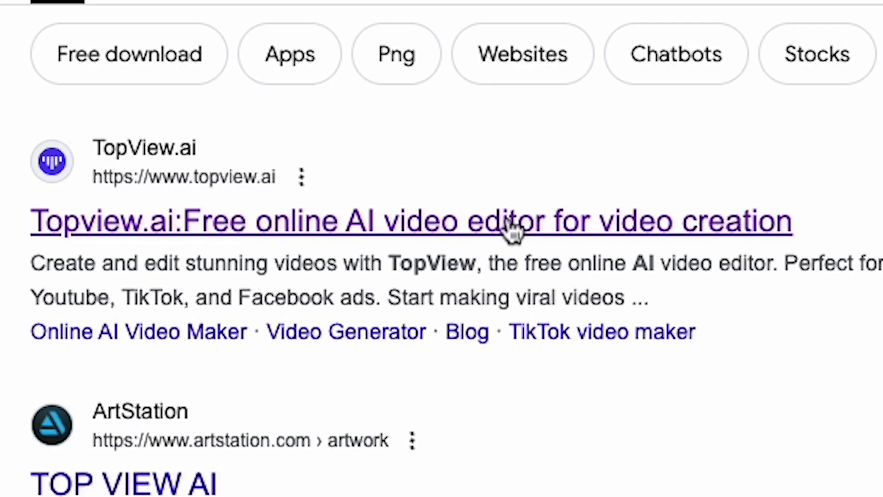
left_click(510, 225)
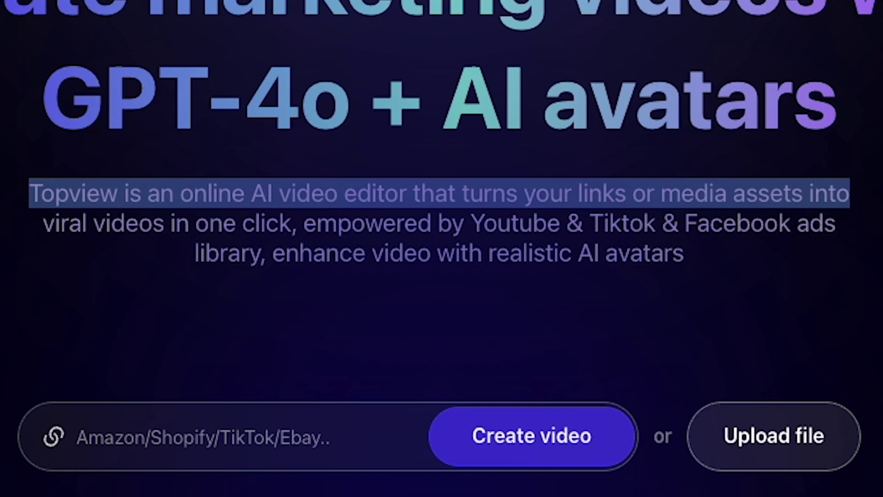
left_click(301, 235)
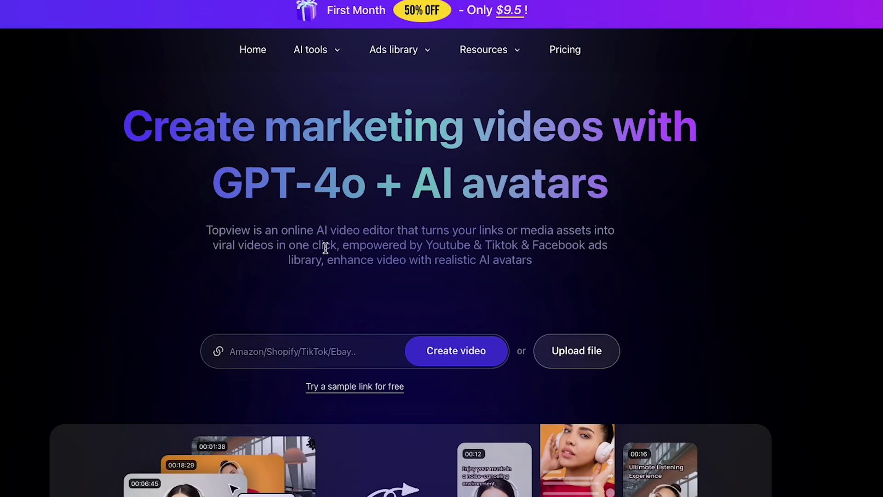
scroll(464, 350, "down", 20)
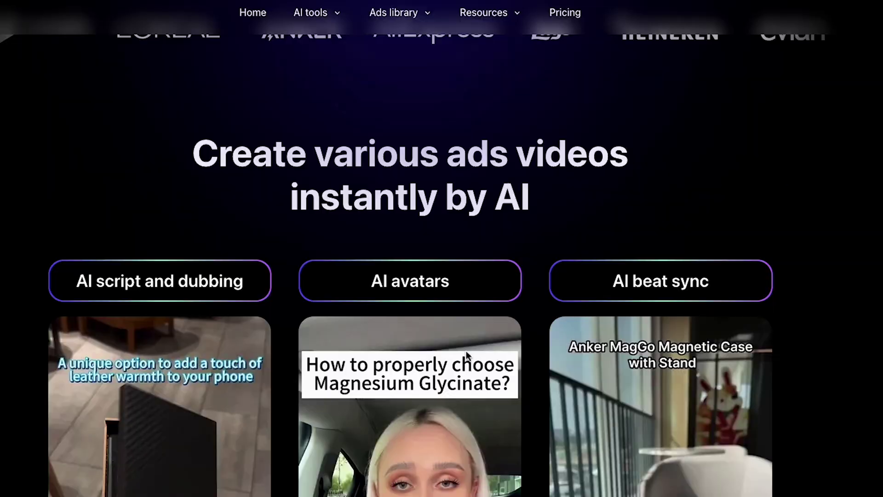
scroll(466, 354, "up", 4)
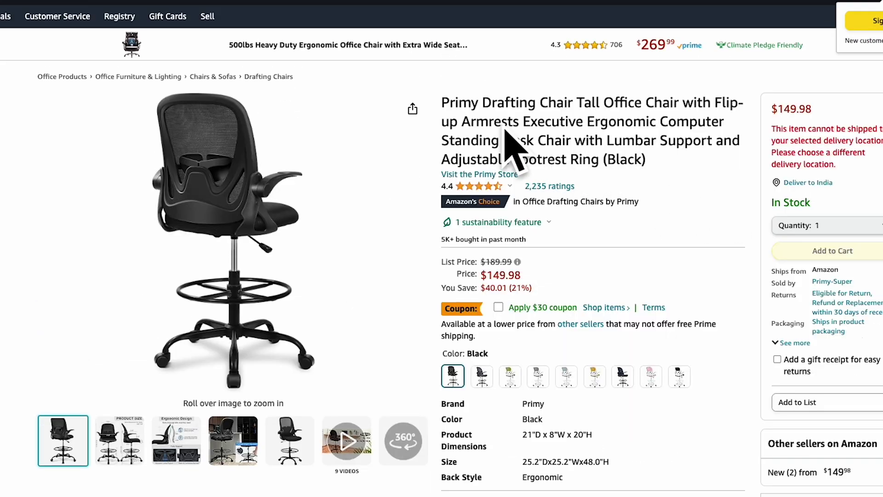
- Copy the Primy Drafting Chair (Black) listing's web address from the address bar
scroll(627, 290, "down", 15)
scroll(630, 290, "up", 20)
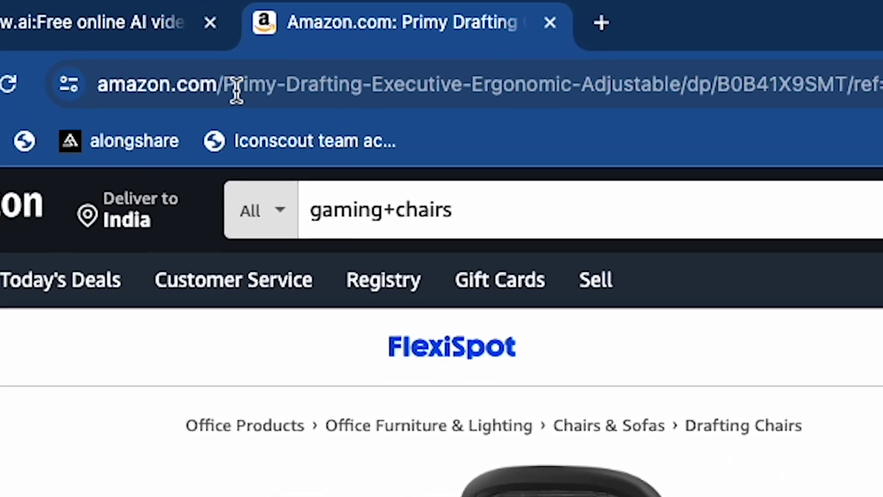
left_click(267, 101)
right_click(268, 103)
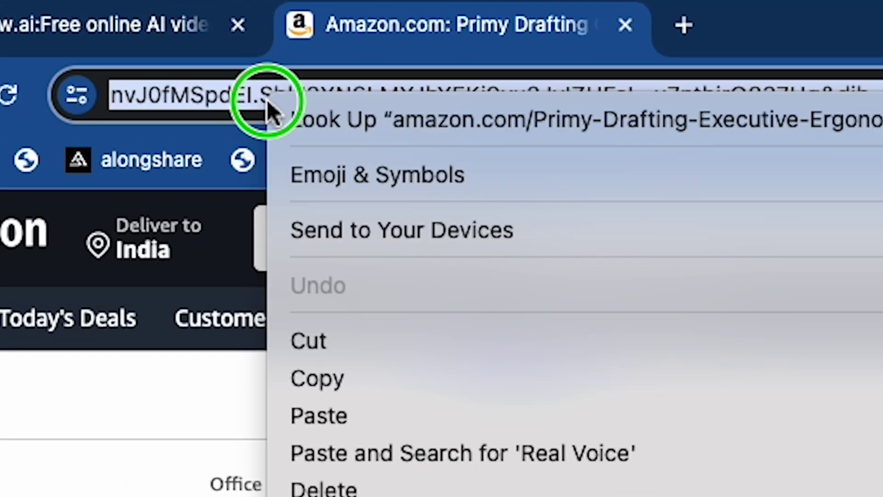
left_click(391, 393)
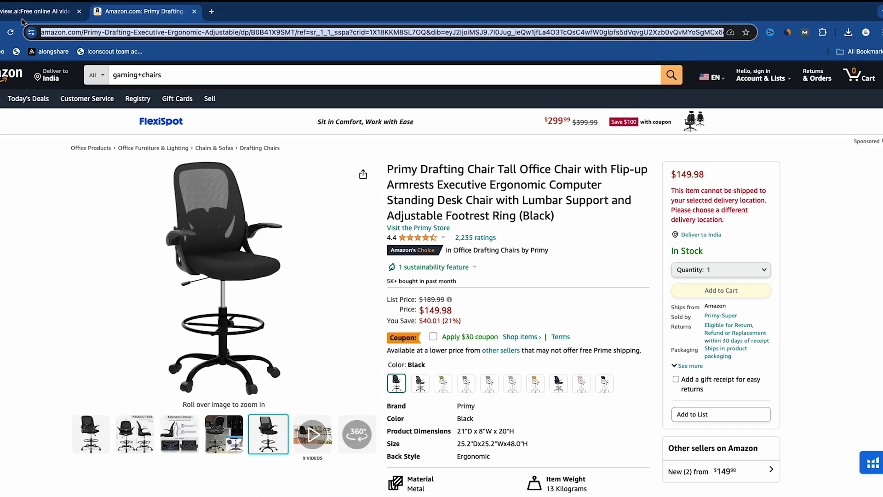
- Paste the Primy chair link into TopView's product link field and create a video
left_click(37, 11)
right_click(315, 344)
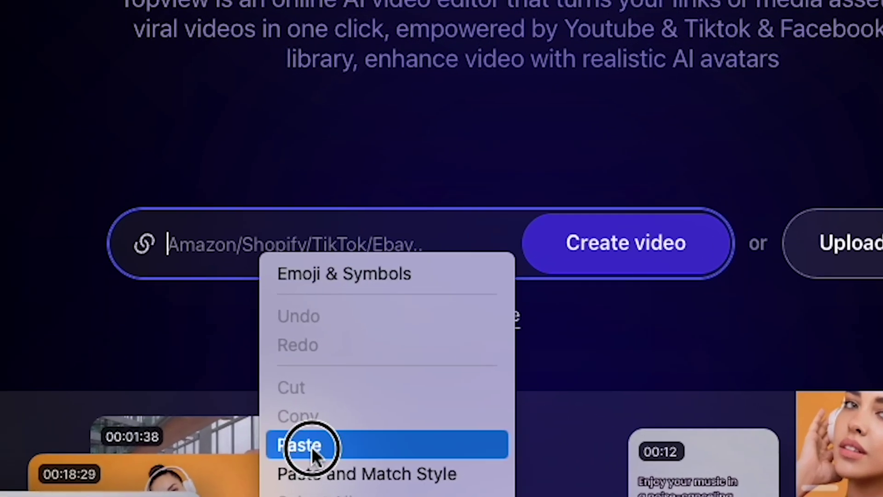
left_click(311, 446)
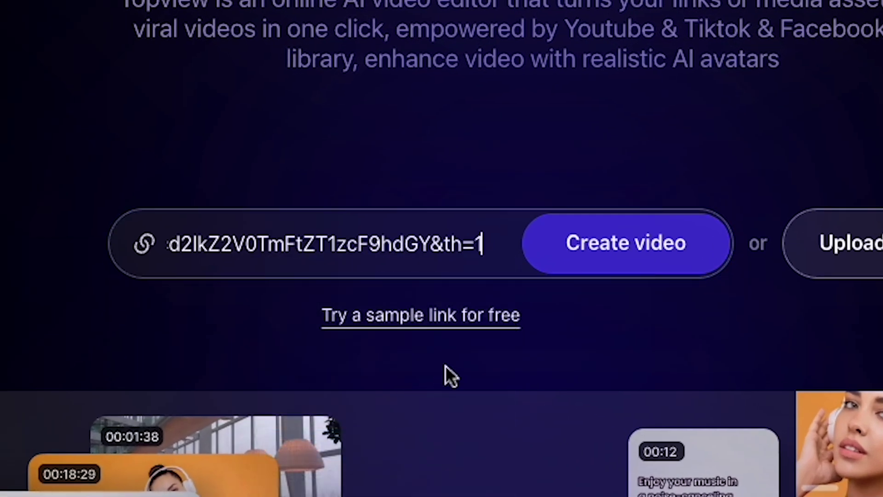
left_click(622, 260)
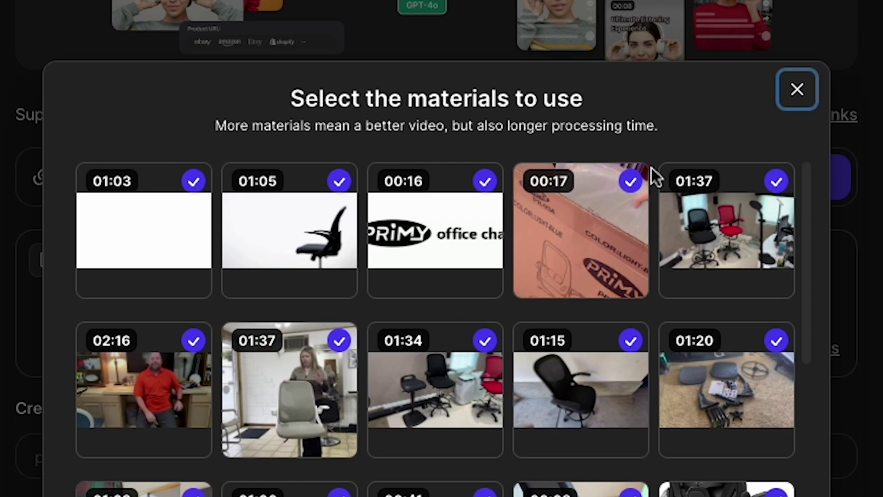
- Keep all material clips, including the 01:15 and 01:20 ones, and continue to analysis
scroll(460, 368, "down", 10)
scroll(488, 419, "up", 10)
scroll(647, 366, "down", 1)
left_click(637, 306)
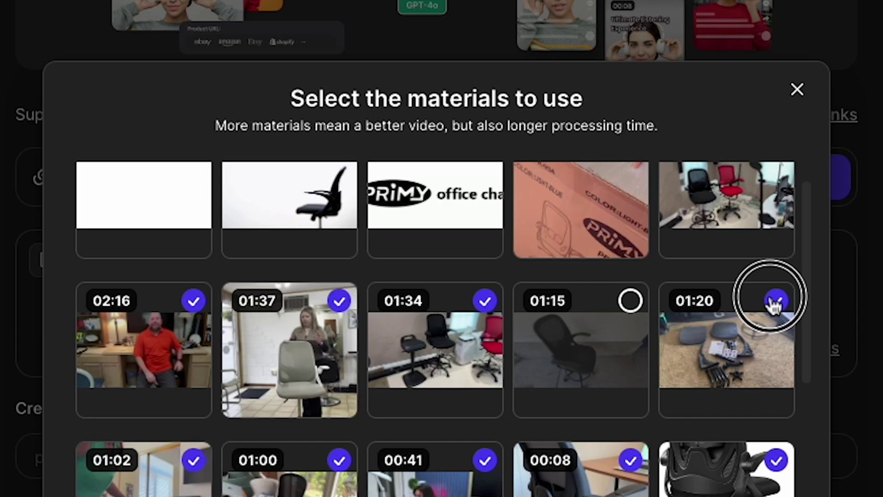
left_click(775, 303)
left_click(628, 304)
left_click(776, 302)
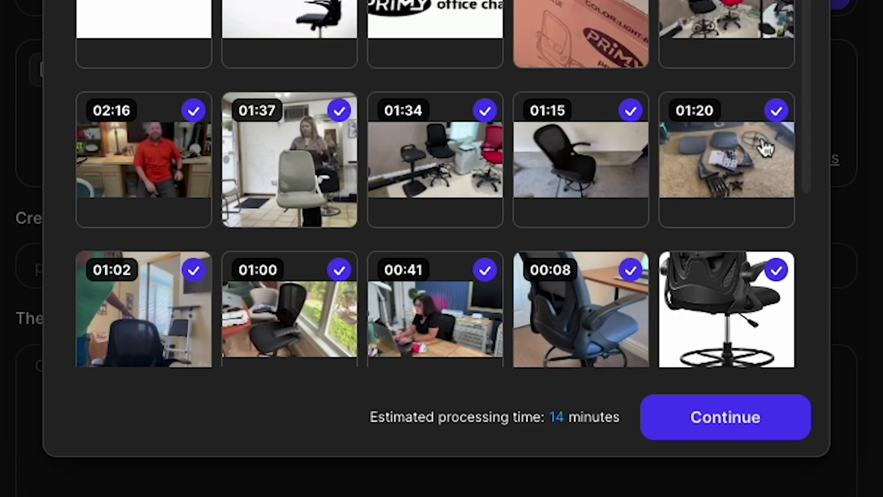
left_click(700, 424)
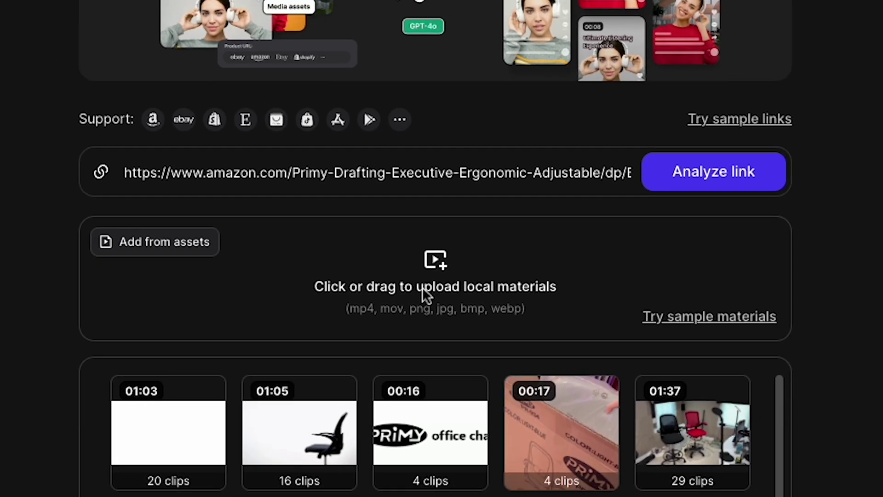
left_click(444, 269)
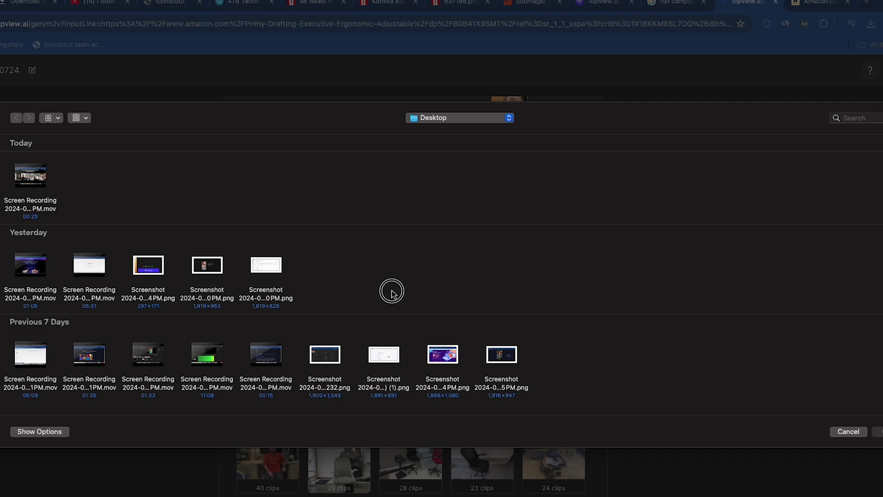
left_click(848, 431)
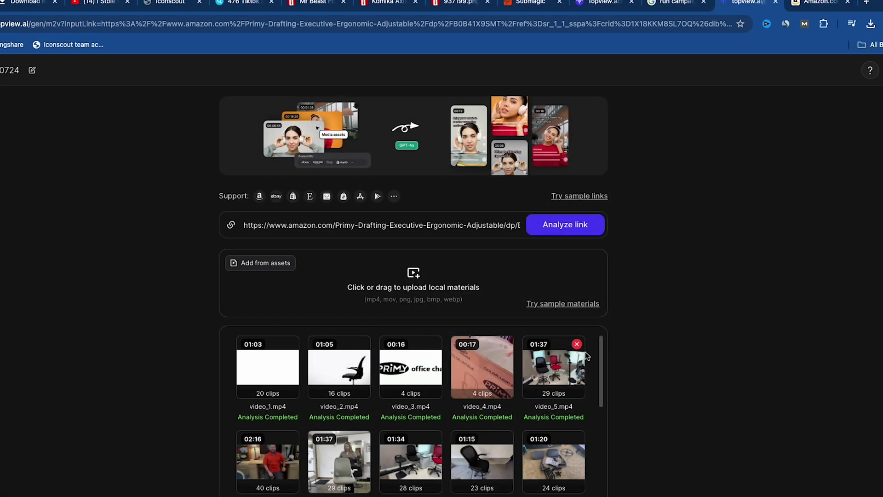
scroll(585, 351, "down", 5)
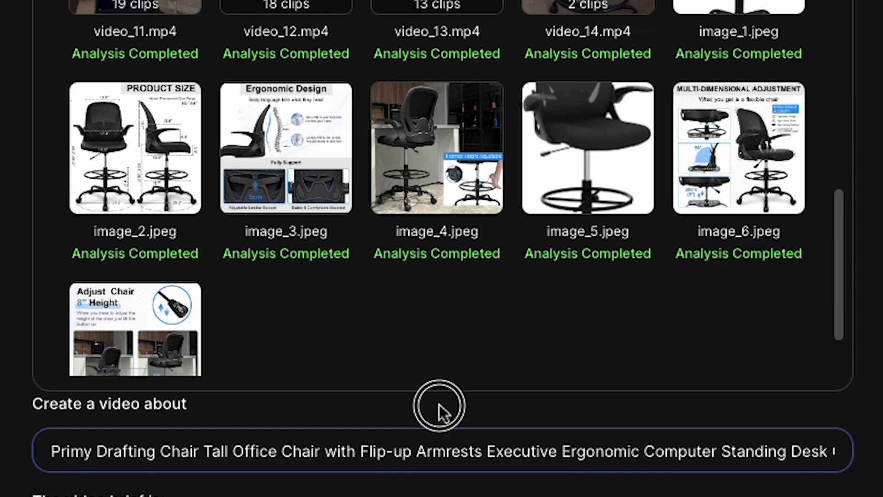
left_click_drag(50, 451, 5, 299)
left_click(4, 298)
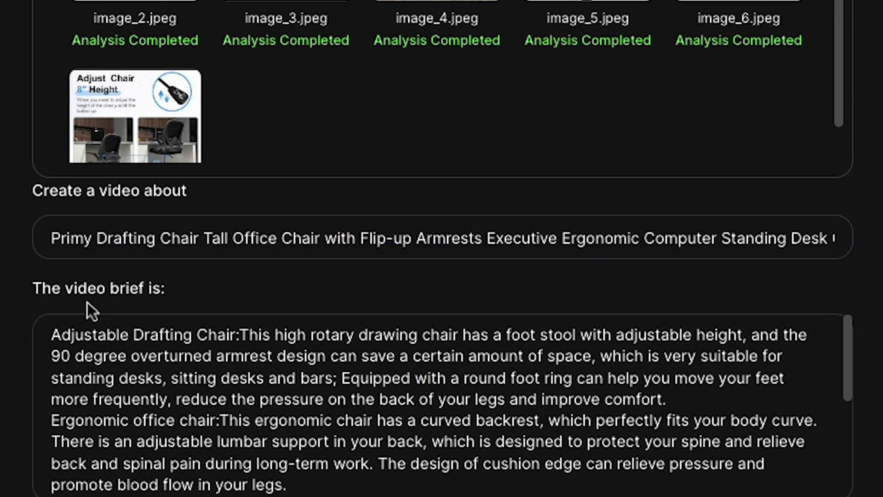
left_click_drag(47, 346, 286, 485)
scroll(621, 400, "down", 5)
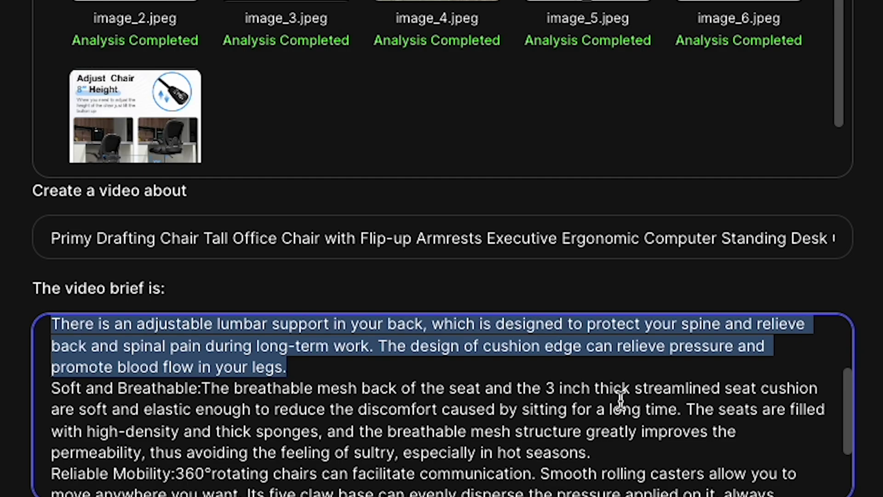
left_click(592, 448)
left_click_drag(440, 138, 706, 461)
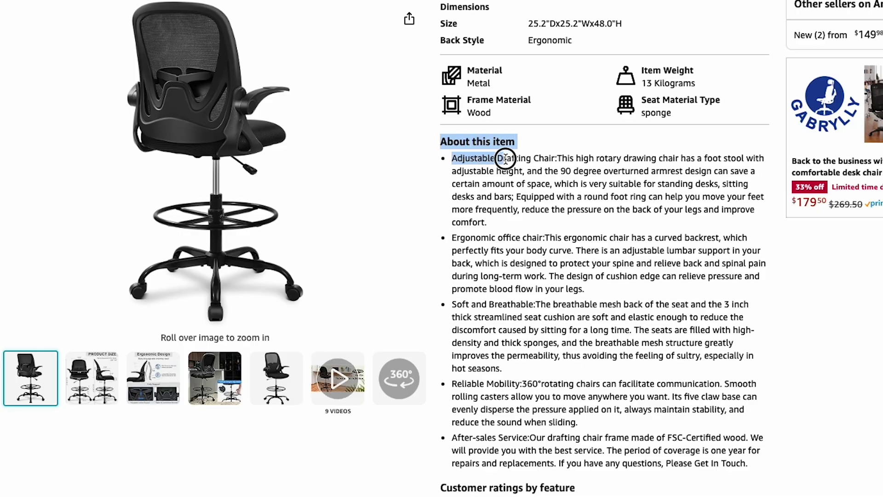
right_click(499, 140)
left_click(518, 201)
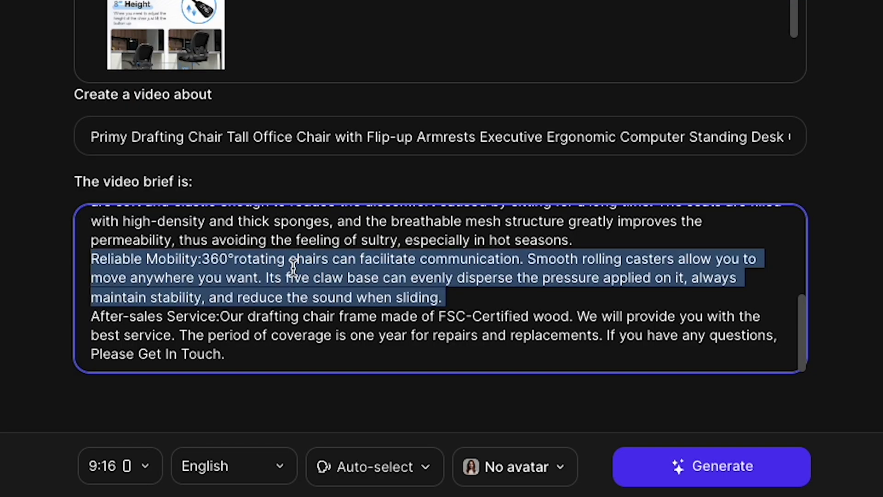
left_click(293, 278)
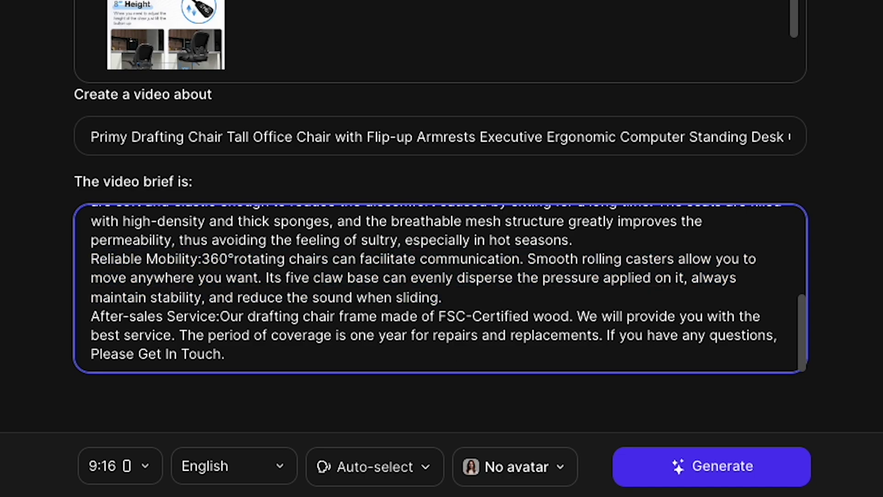
triple_click(293, 267)
left_click(293, 278)
left_click(124, 474)
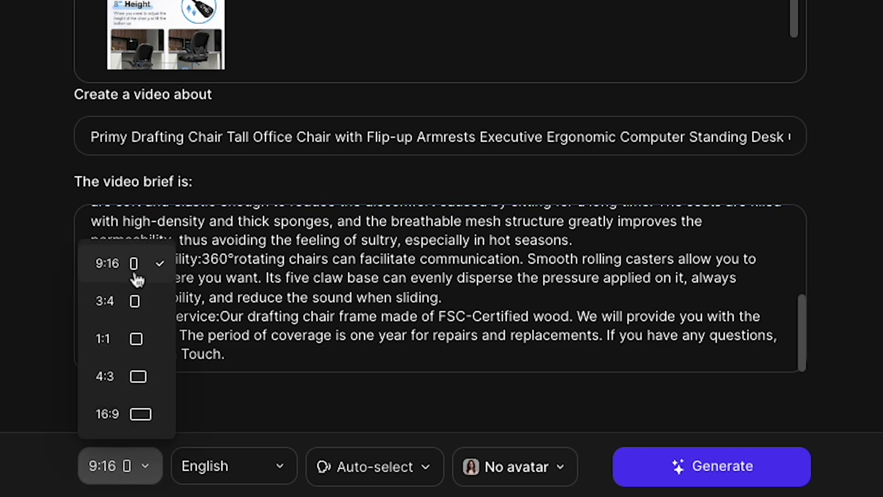
left_click(122, 263)
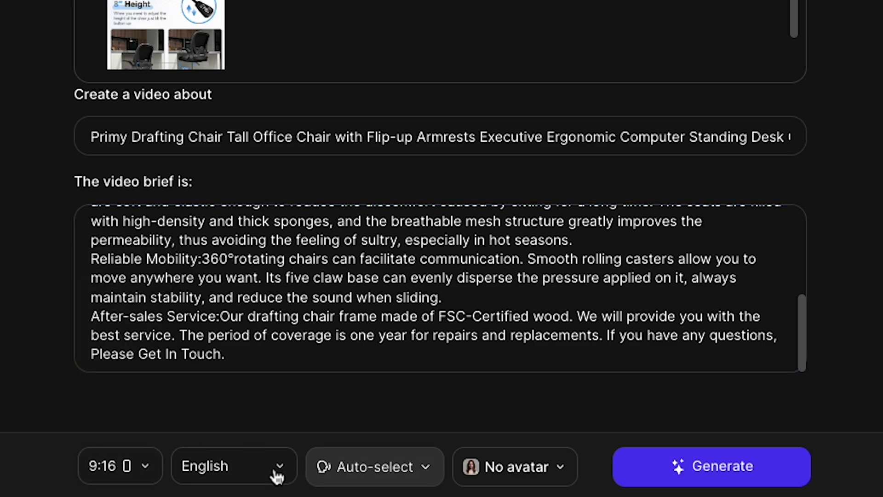
left_click(257, 466)
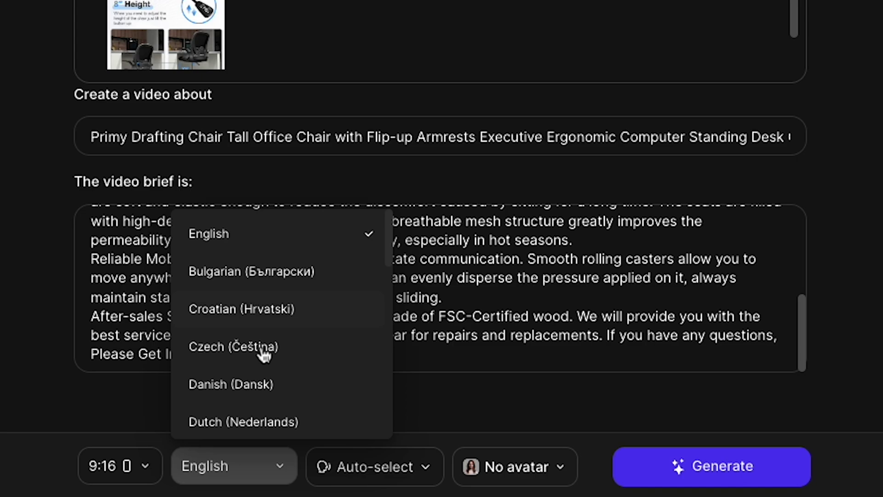
scroll(265, 371, "down", 1)
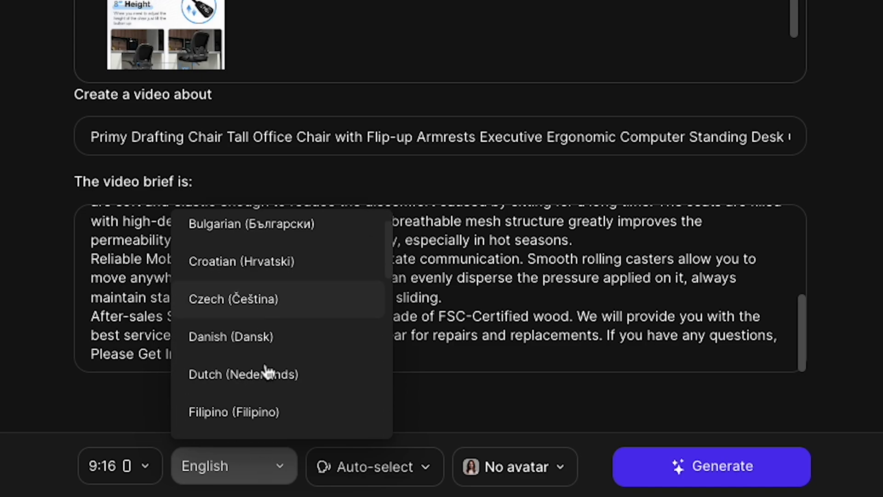
scroll(265, 371, "down", 3)
scroll(264, 366, "up", 4)
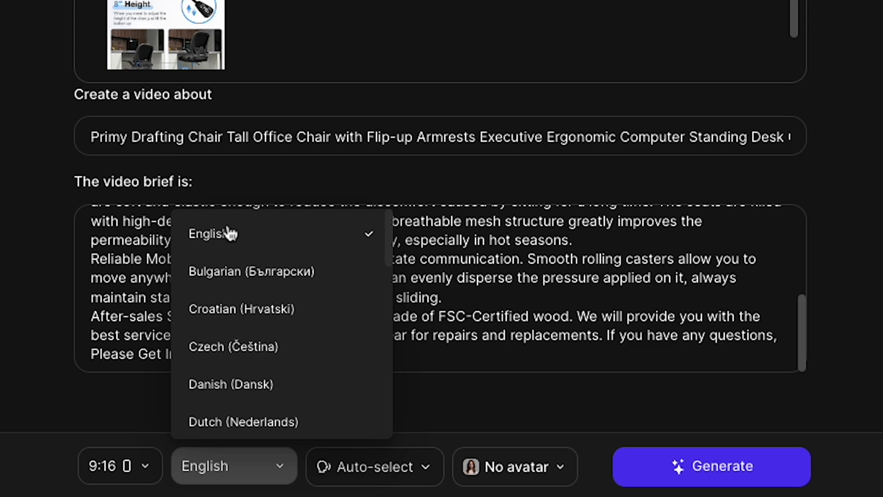
left_click(254, 236)
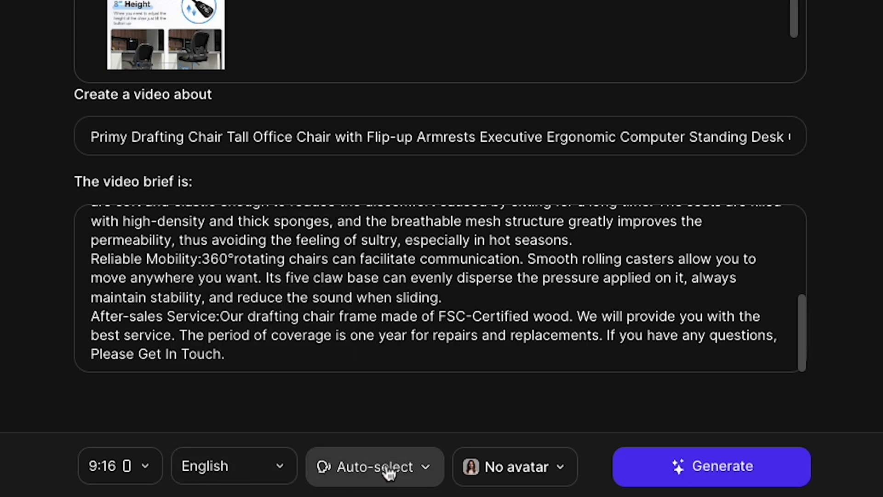
- Compare the Diego and Myra voice samples, then confirm Myra as the voiceover
left_click(376, 467)
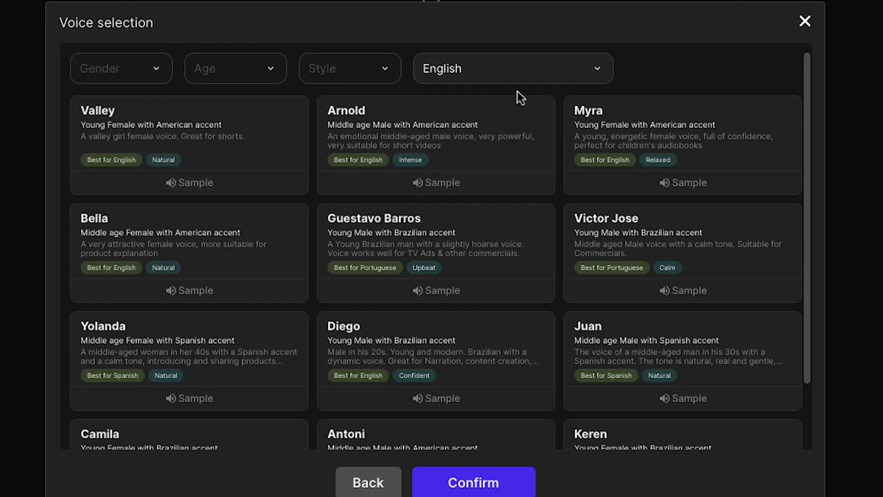
scroll(464, 317, "down", 1)
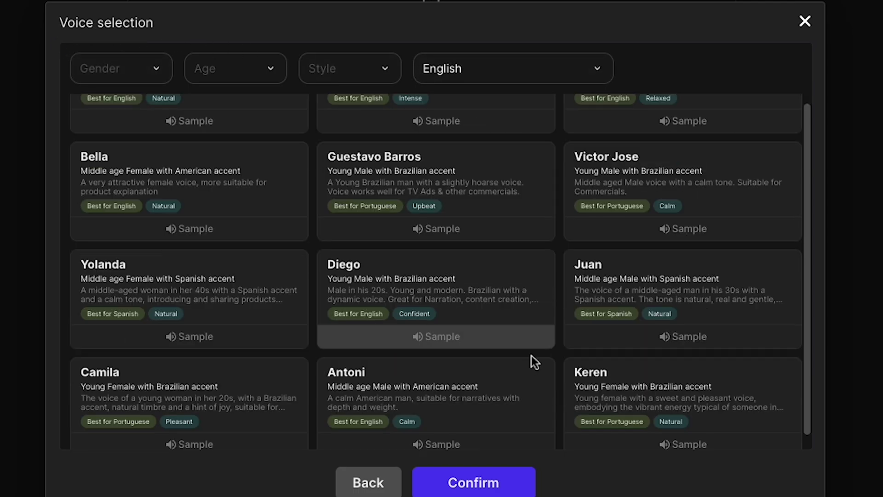
left_click(430, 340)
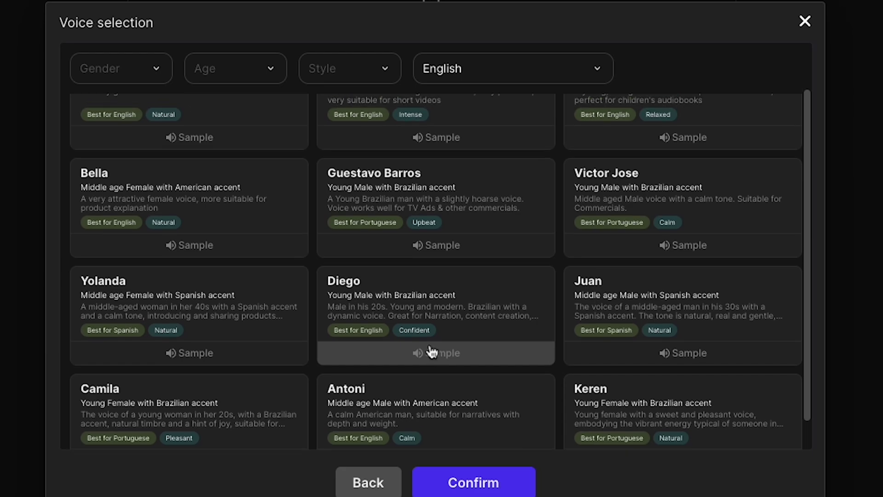
scroll(506, 321, "up", 1)
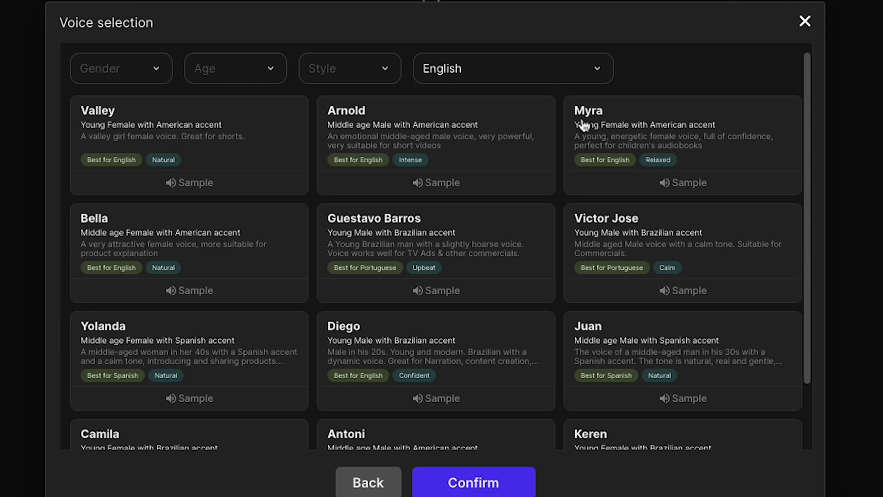
left_click(676, 182)
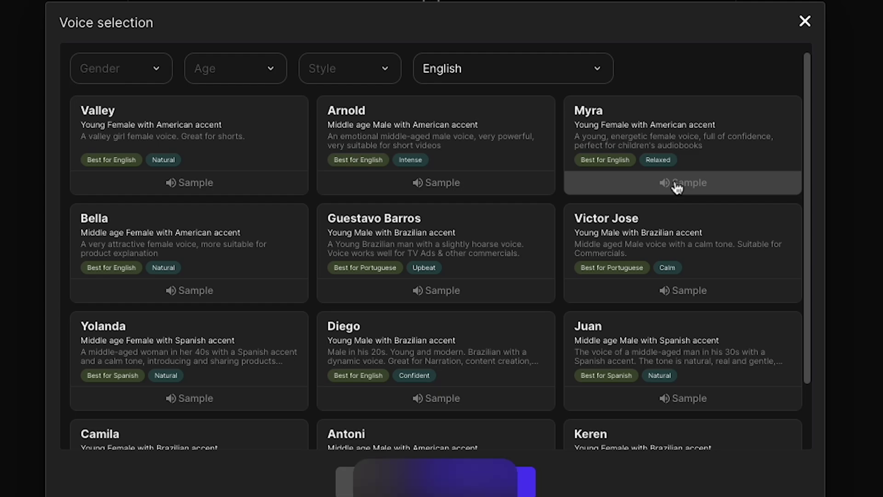
left_click(630, 123)
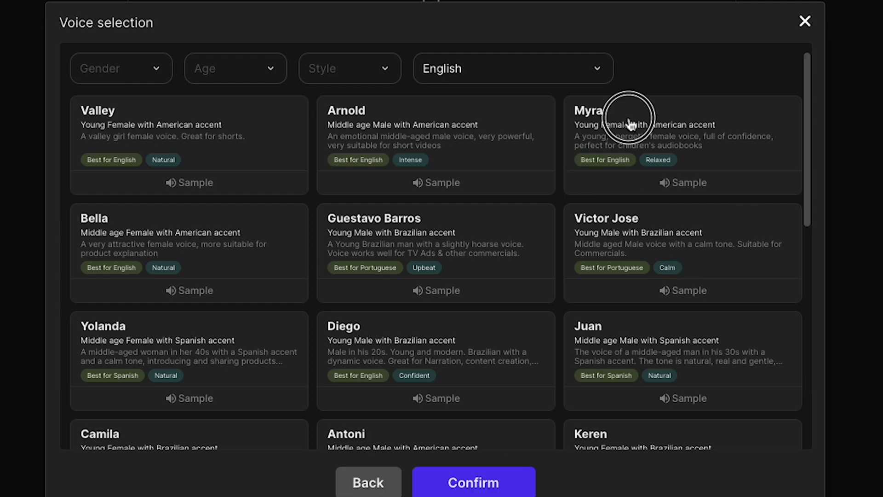
left_click(506, 479)
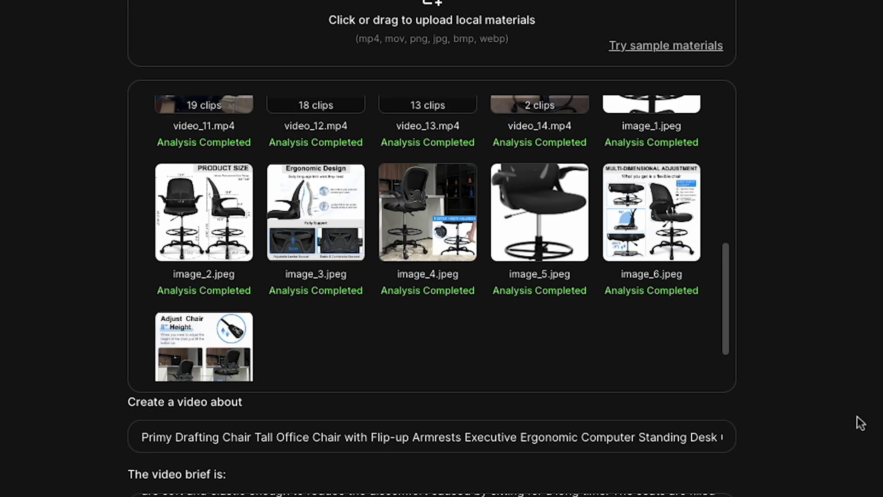
- Choose the Maria avatar in her outdoor sitting scene and confirm it
scroll(860, 422, "down", 5)
left_click(483, 472)
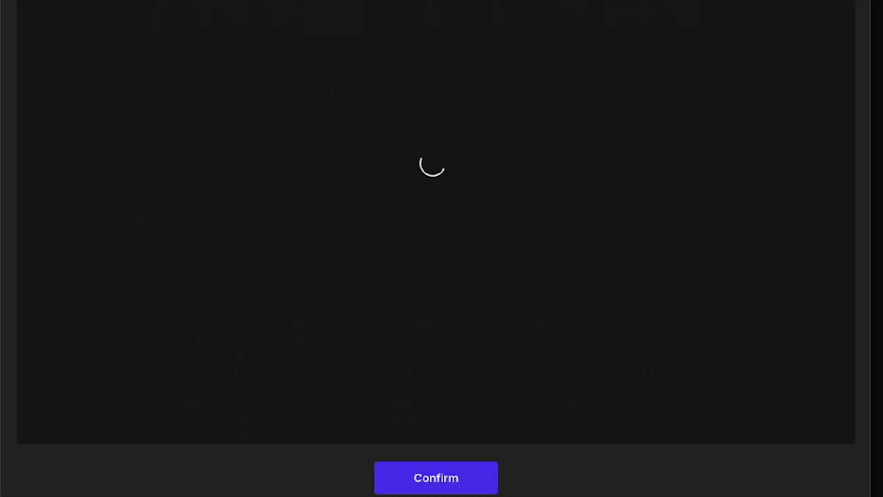
scroll(462, 214, "down", 5)
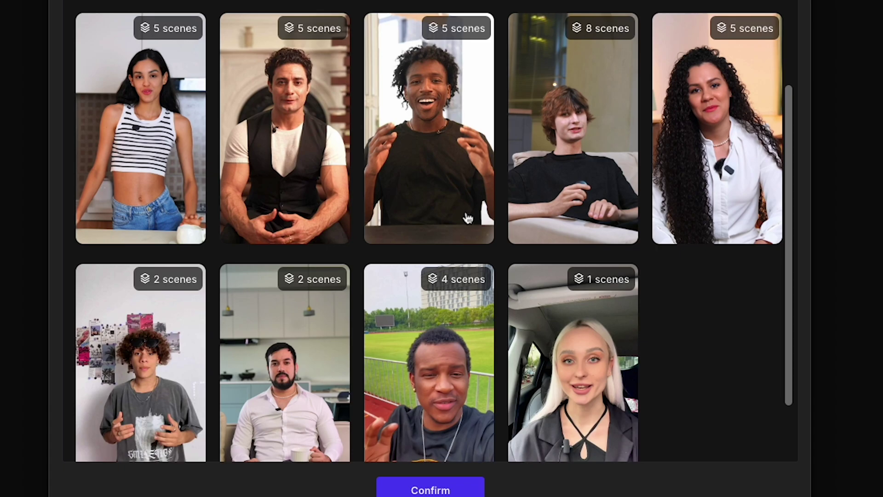
scroll(506, 233, "up", 5)
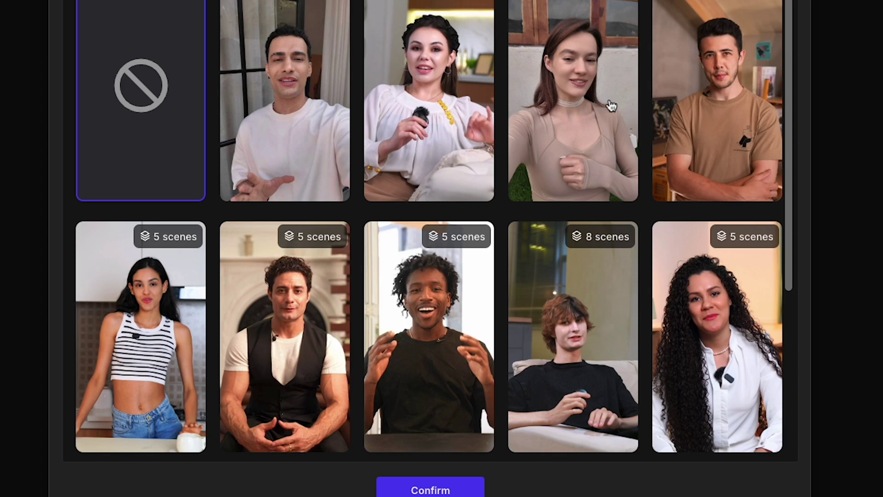
left_click(596, 107)
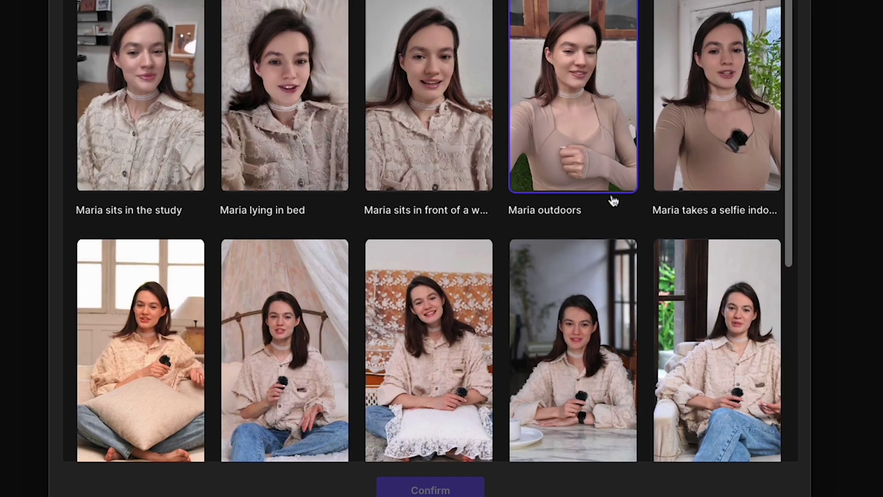
scroll(616, 213, "down", 7)
scroll(616, 215, "up", 7)
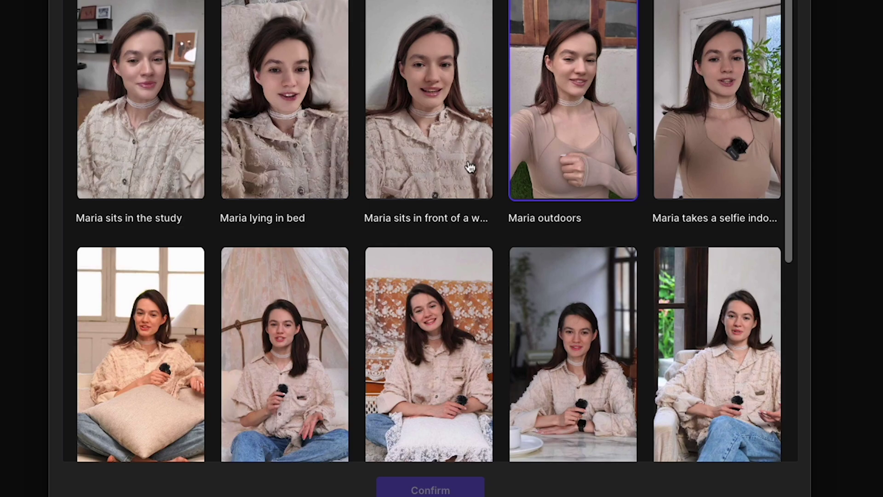
scroll(617, 215, "down", 7)
left_click(129, 290)
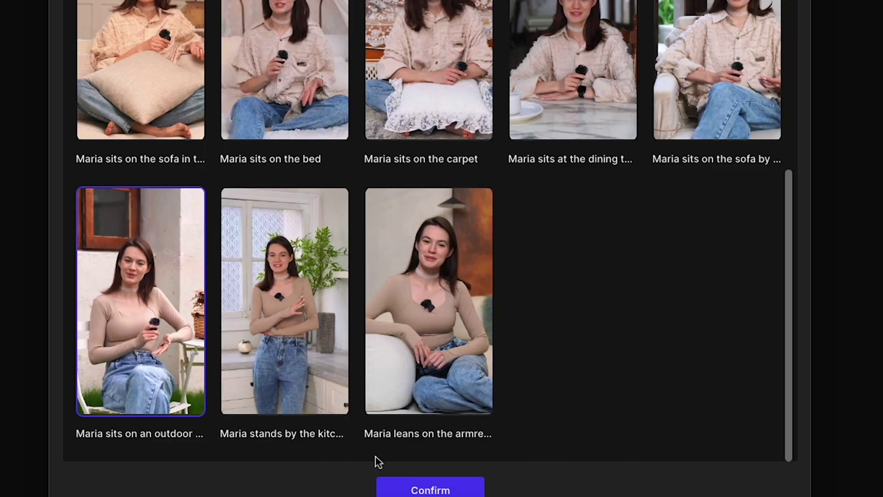
left_click(428, 488)
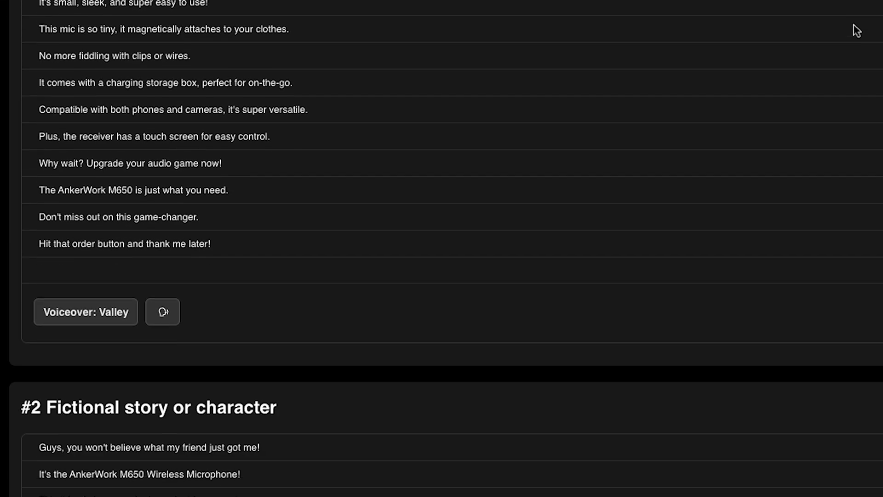
- Scroll through script variants #1–#3 down to the 44-second video preview
scroll(856, 31, "down", 15)
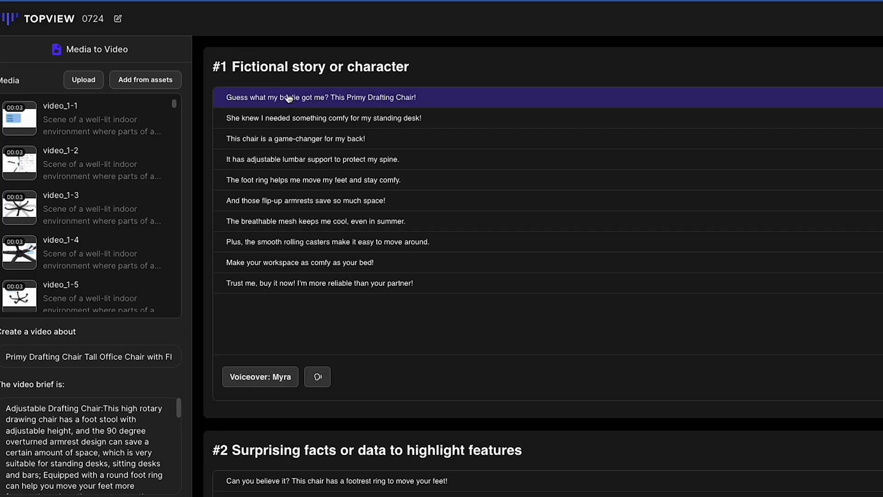
scroll(322, 105, "down", 8)
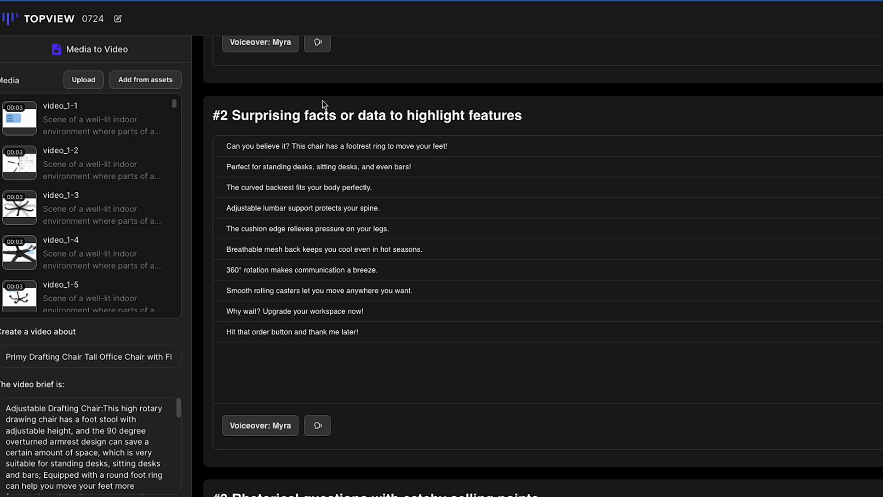
scroll(322, 103, "down", 7)
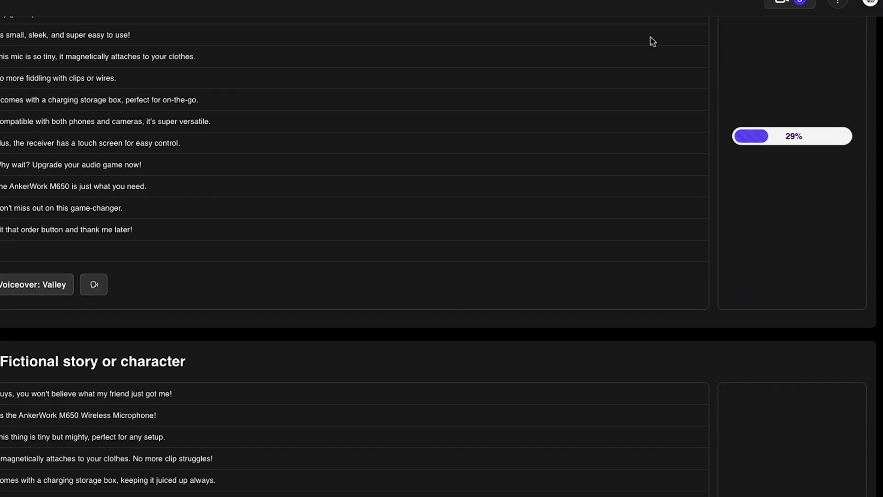
scroll(651, 40, "down", 6)
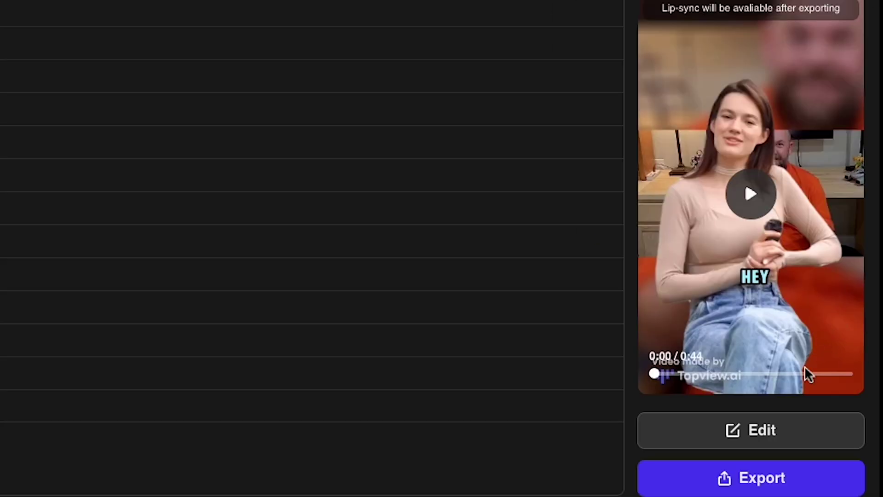
- Open the ad in the editor and keep the first clip's captions at the bottom
left_click(758, 432)
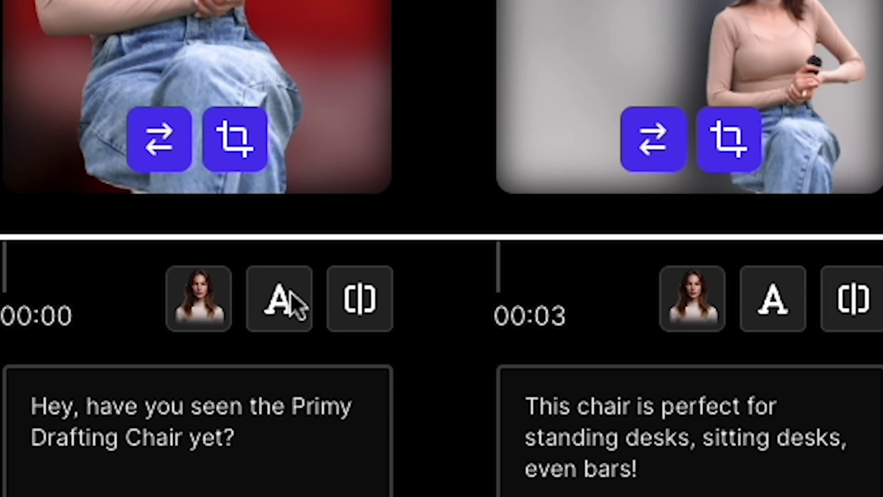
left_click(67, 320)
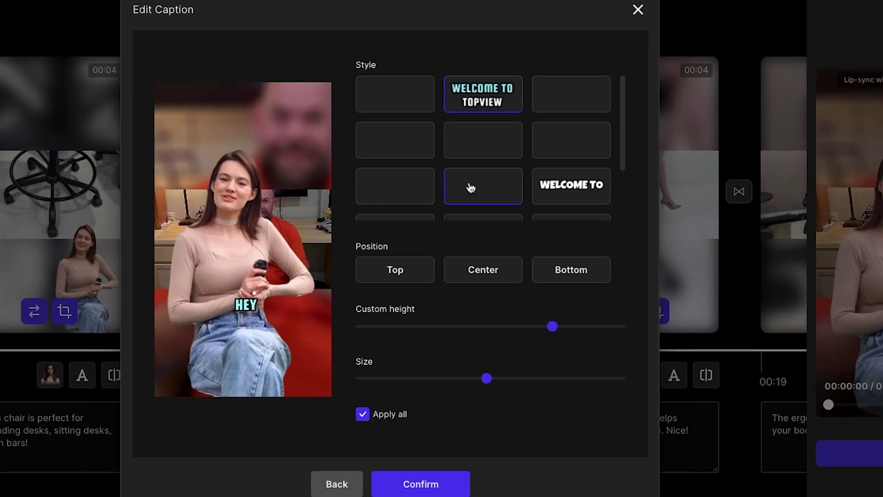
left_click(460, 272)
left_click(573, 283)
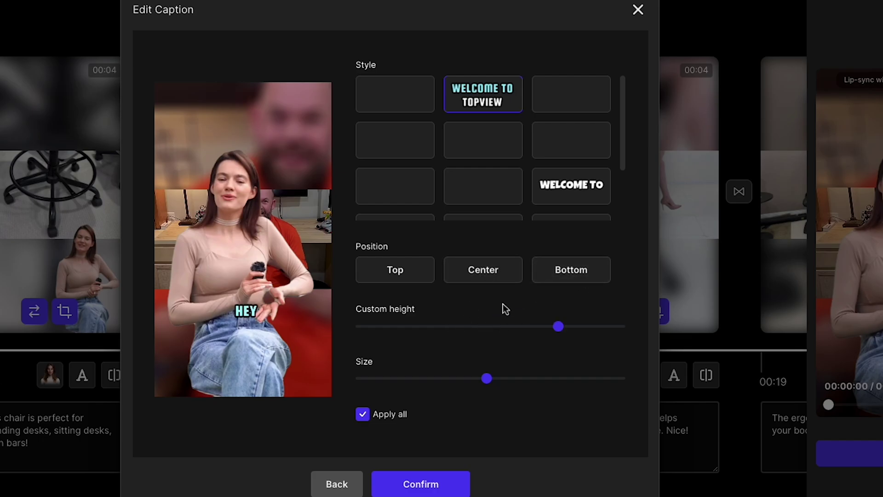
left_click(421, 484)
- Set the first clip transition to Pull in
left_click(179, 191)
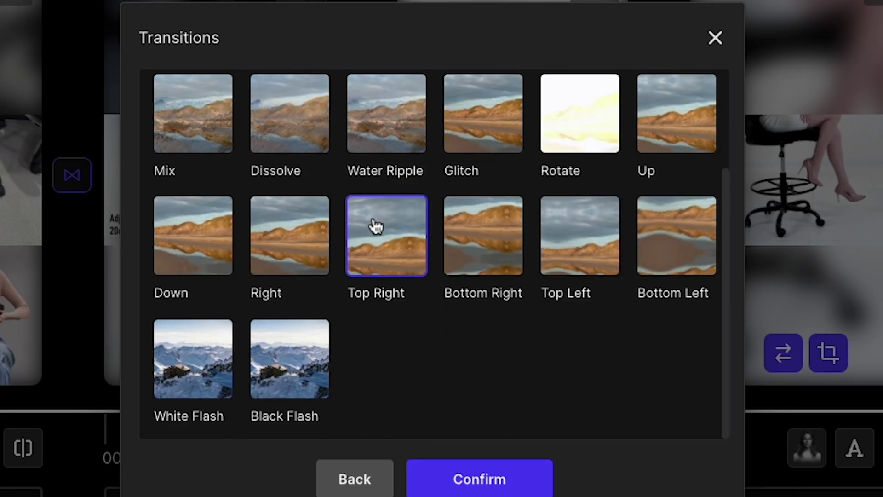
scroll(543, 246, "up", 3)
left_click(598, 133)
left_click(473, 481)
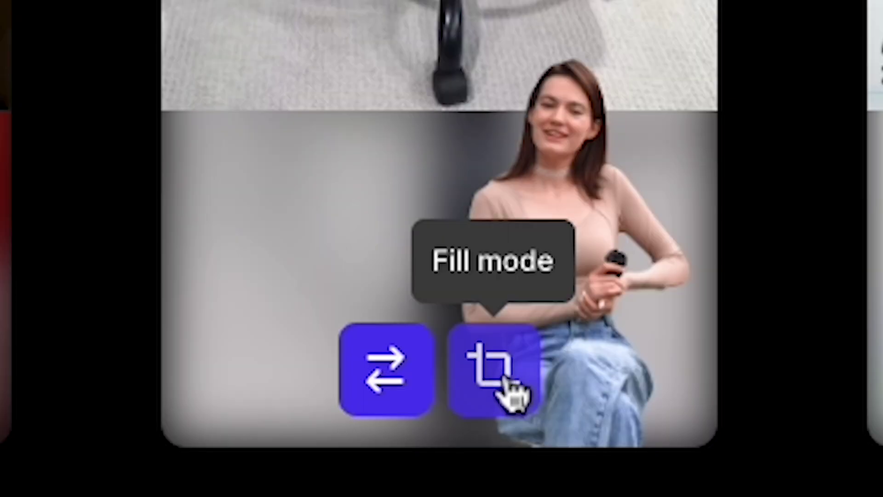
- Set the clip's fill mode to Cover so it fills the frame
left_click(508, 382)
left_click(571, 260)
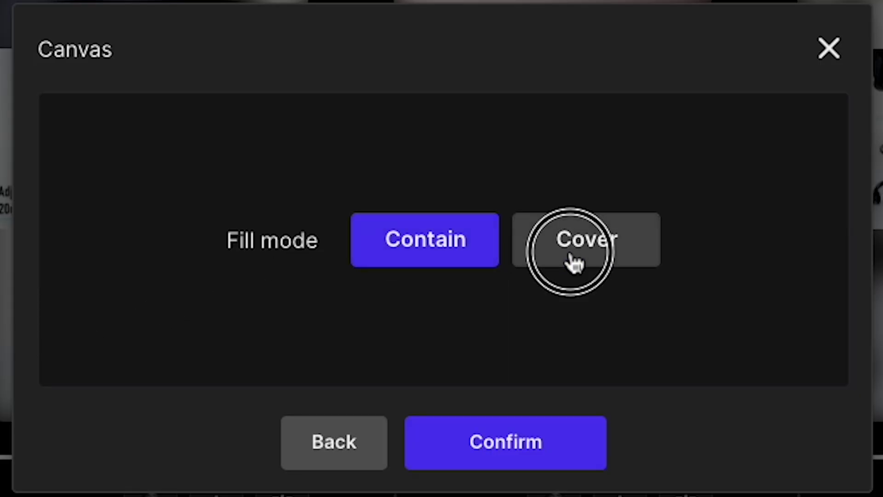
left_click(492, 453)
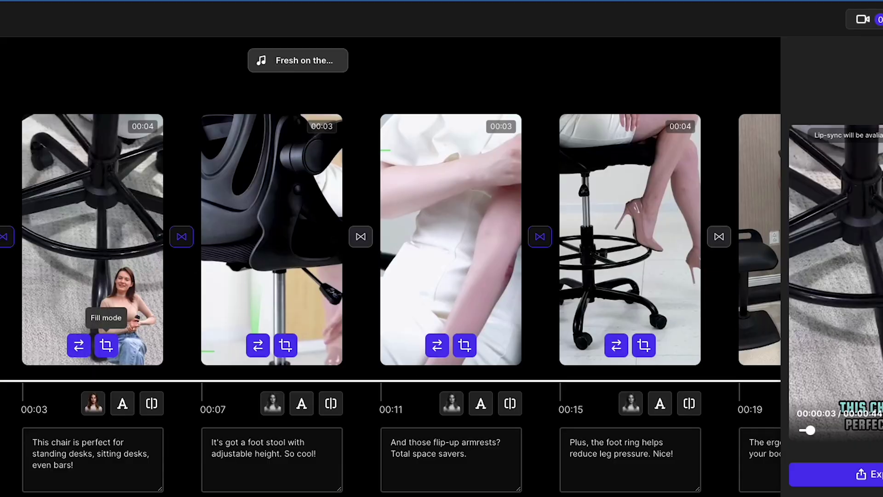
- Apply the bold WELCOME TO subtitle style and browse the Change Clips dialog
left_click(122, 403)
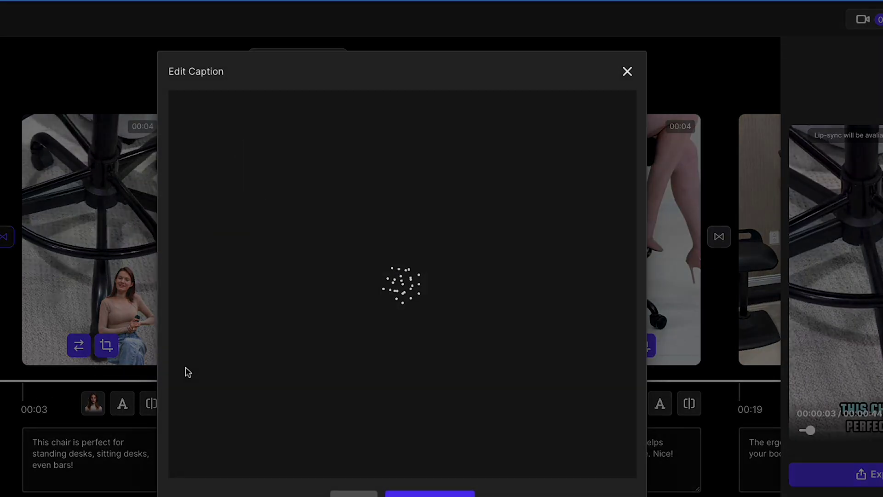
left_click(556, 243)
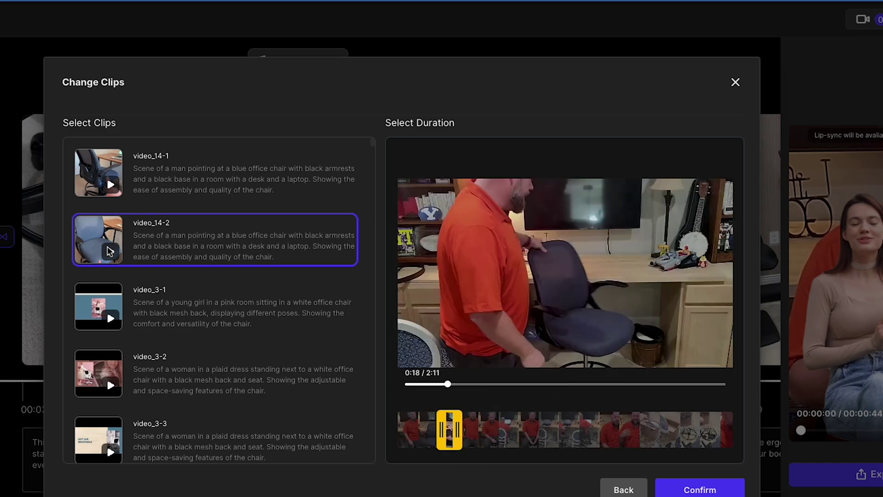
scroll(171, 365, "down", 10)
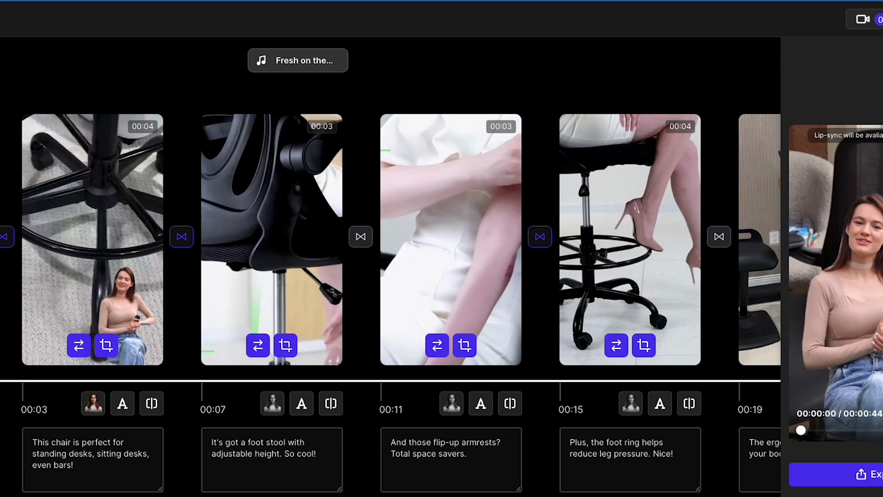
scroll(627, 390, "right", 10)
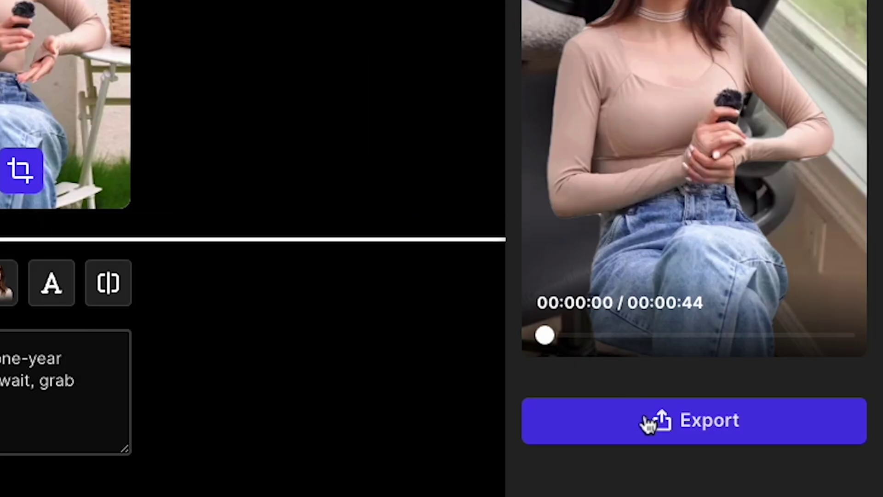
- Export the 44-second chair ad using No watermark export for 5 credits
left_click(648, 423)
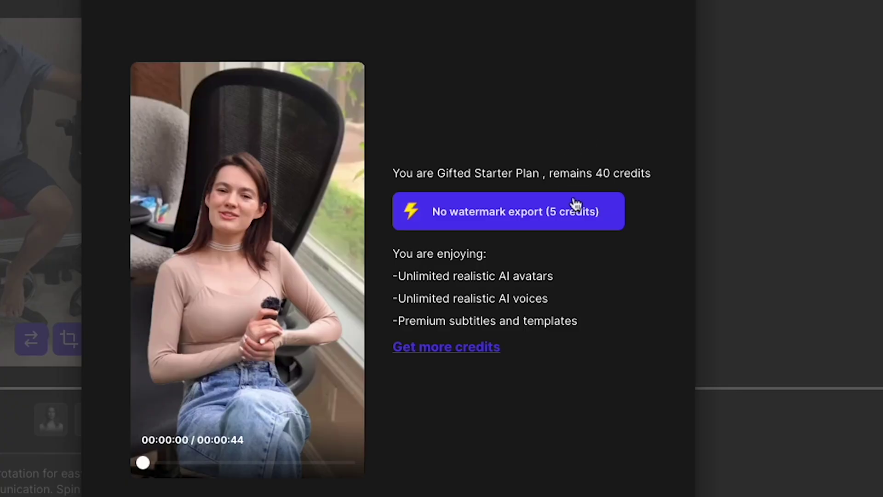
left_click(569, 228)
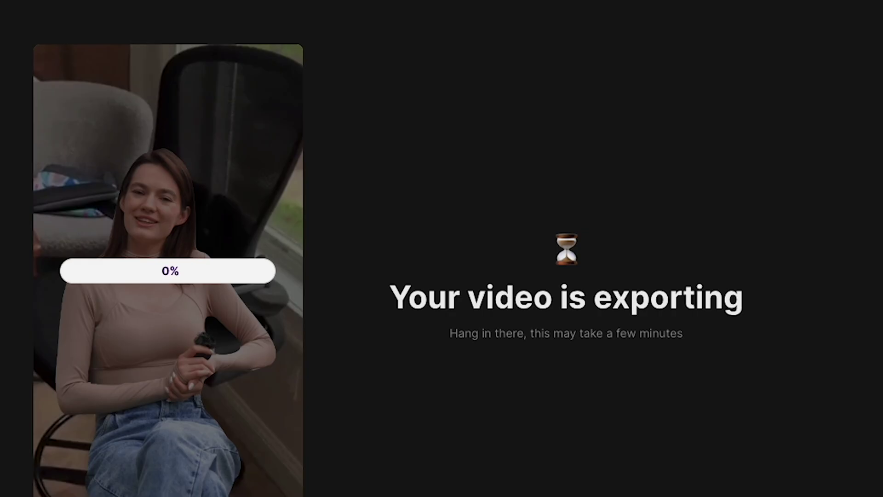